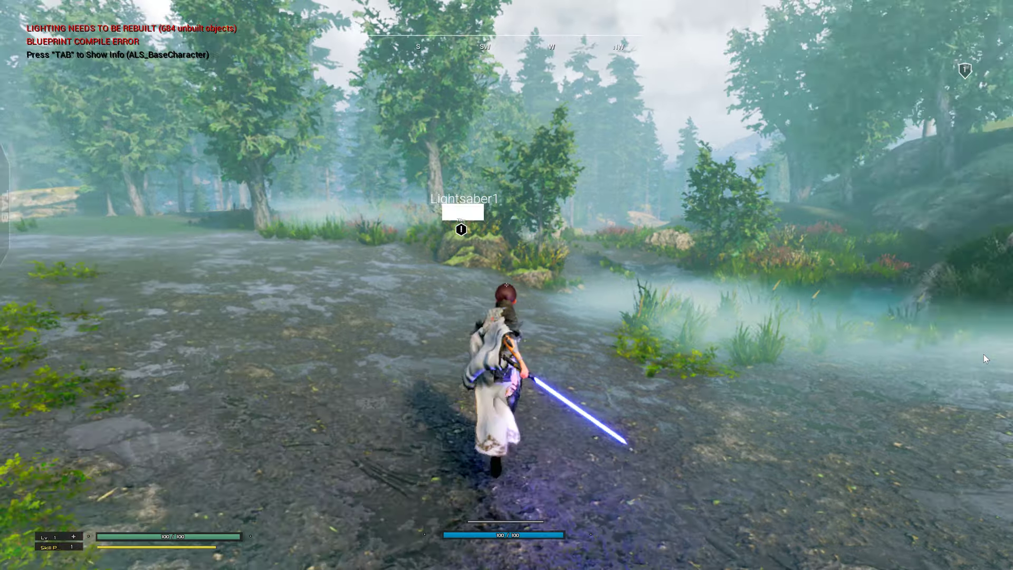
Run through the stream and up the forest path to the soldiers, then attack them
key(d)
key(w)
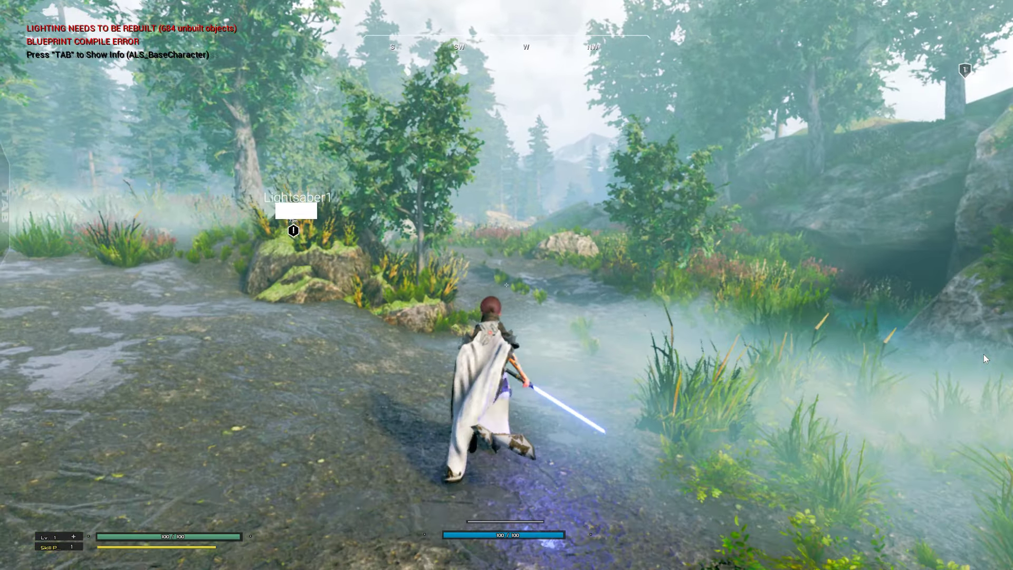
key(w)
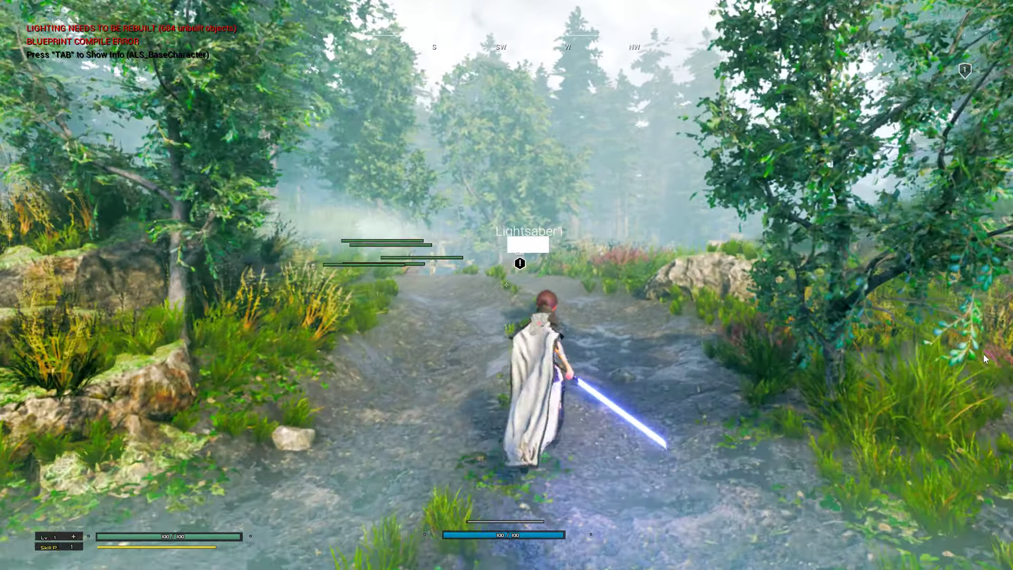
key(w)
click(985, 358)
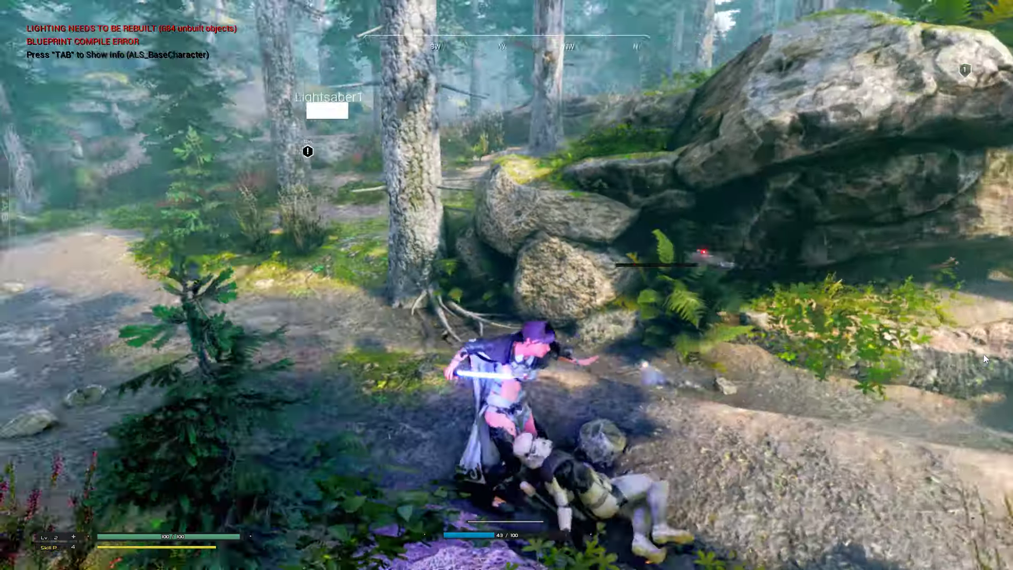
Land four lightsaber strikes on the soldiers, then walk toward the Lightsaber1 marker
click(985, 358)
click(985, 358)
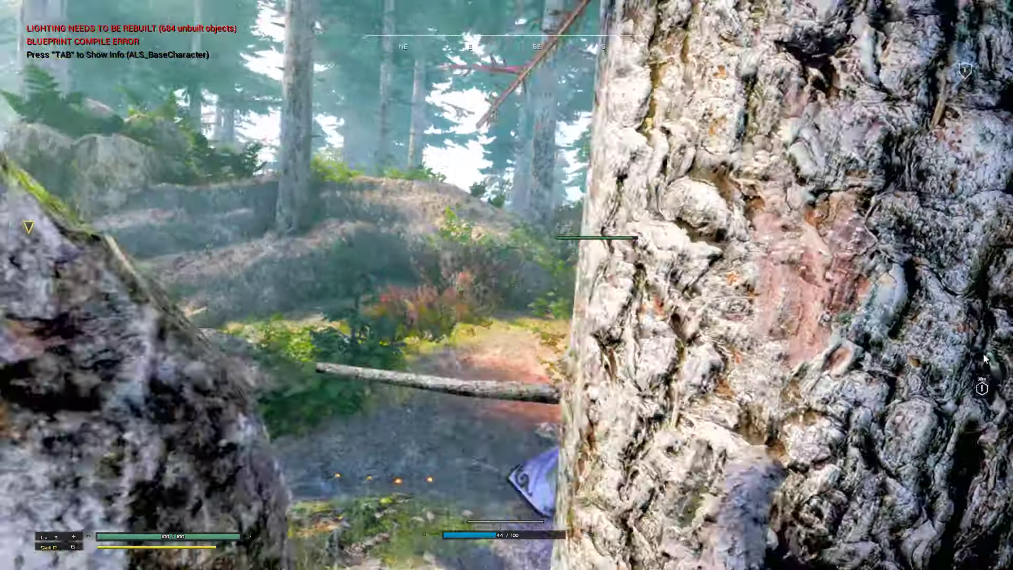
click(985, 359)
click(985, 358)
key(w)
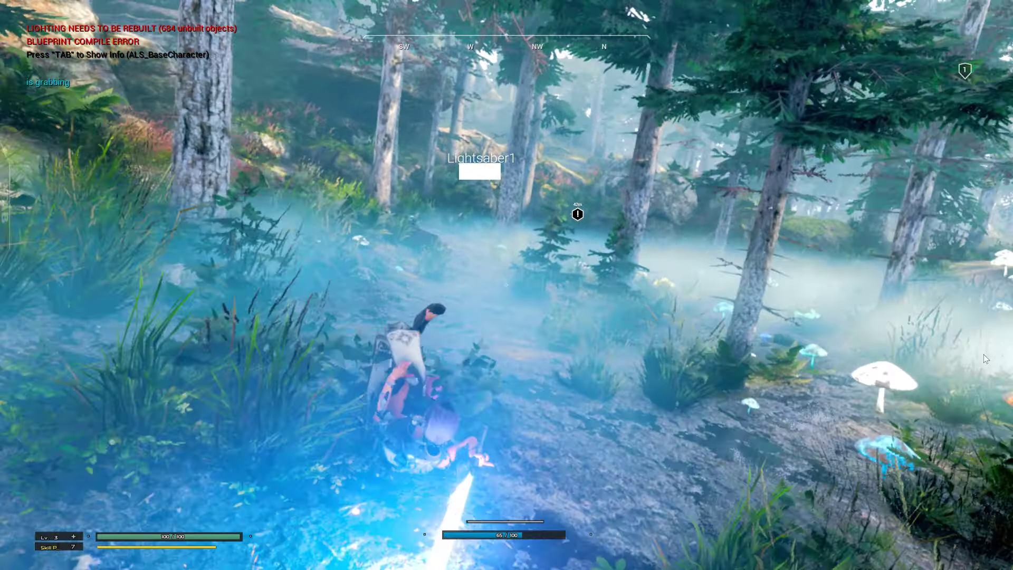
key(w)
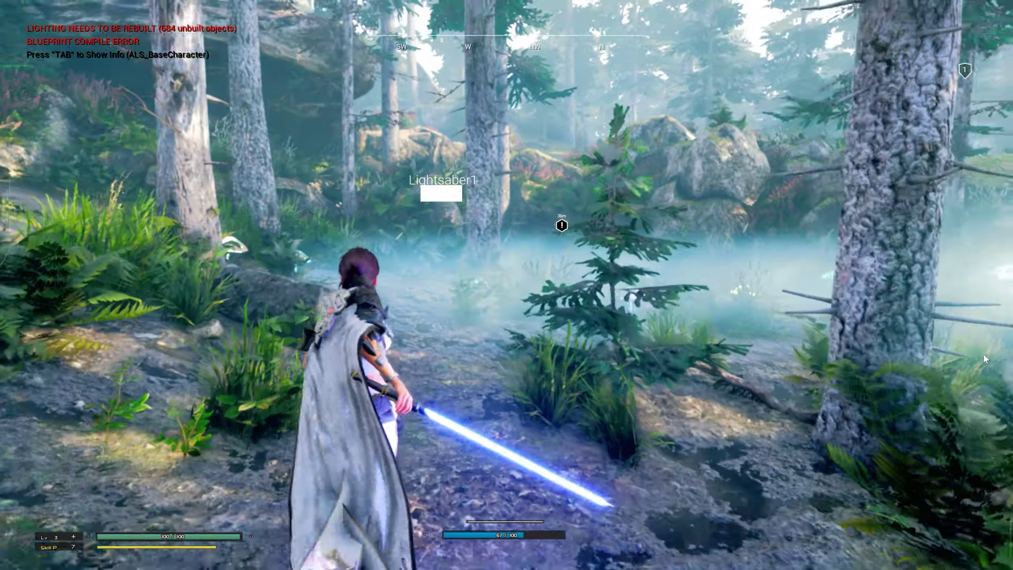
Walk forward into the misty pond while swinging the lightsaber
key(w)
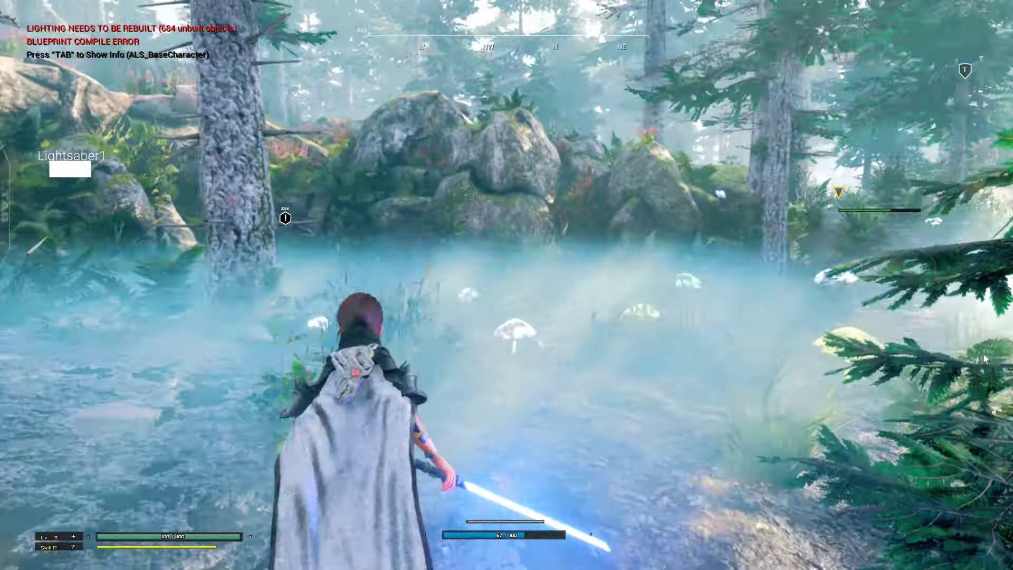
key(w)
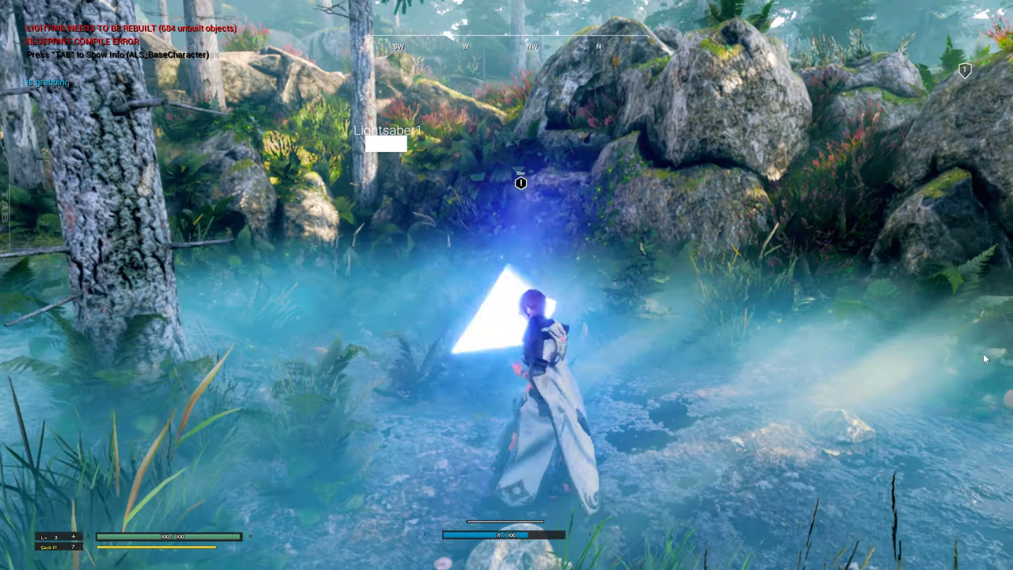
click(985, 359)
key(w)
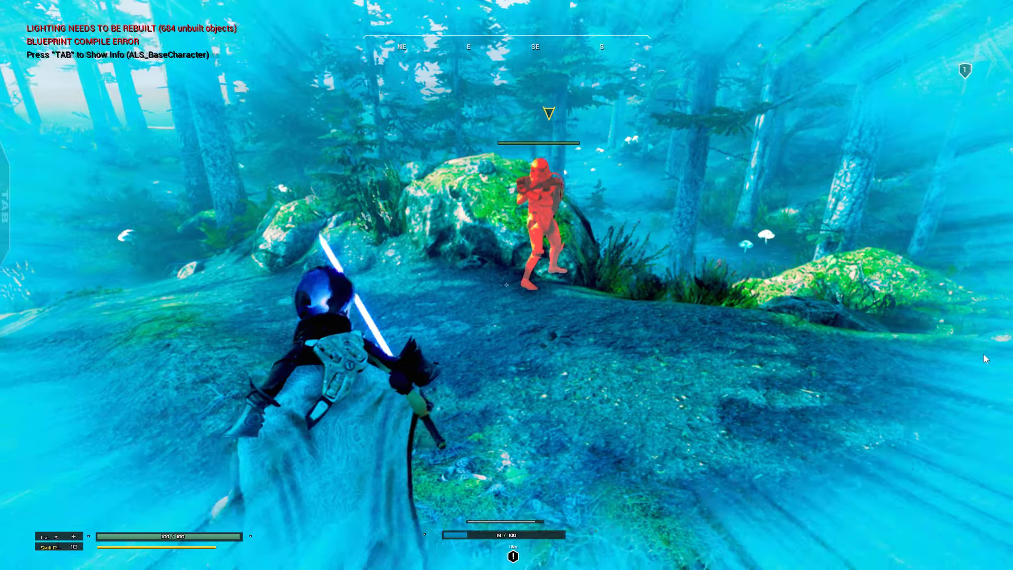
Strike the soldier by the mossy rock six times until it dies, then walk on along the path
click(985, 358)
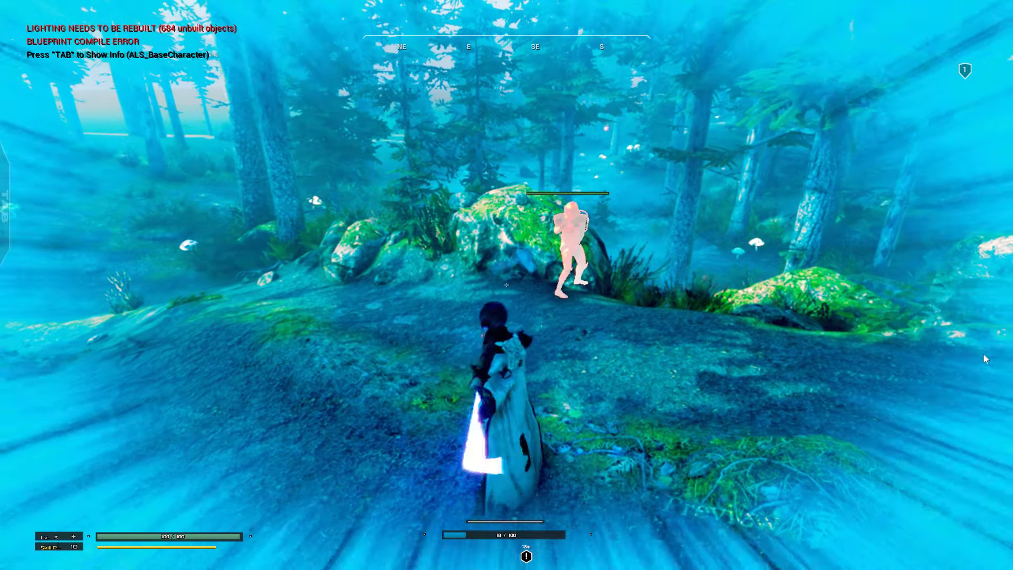
click(986, 359)
click(986, 359)
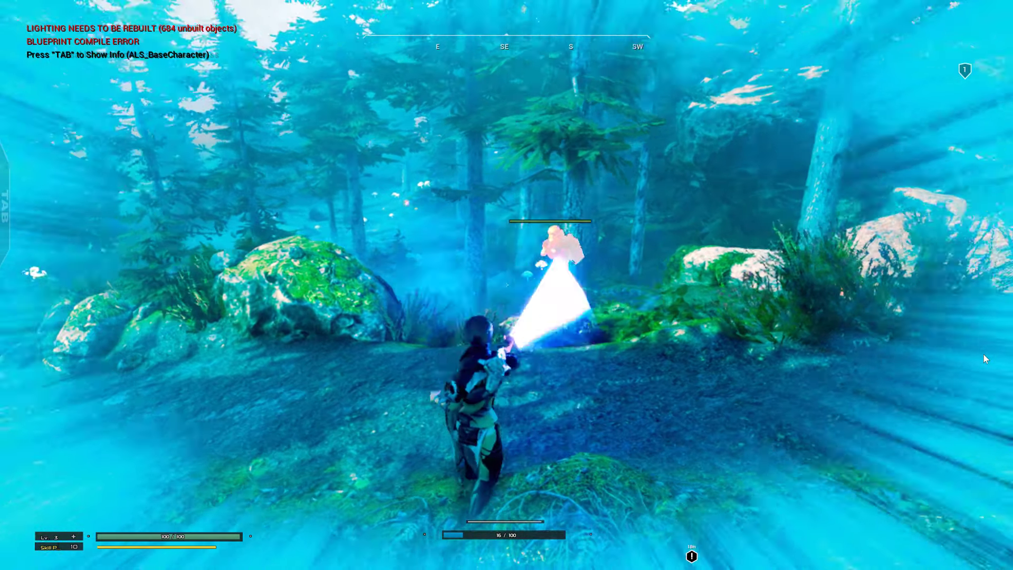
click(986, 359)
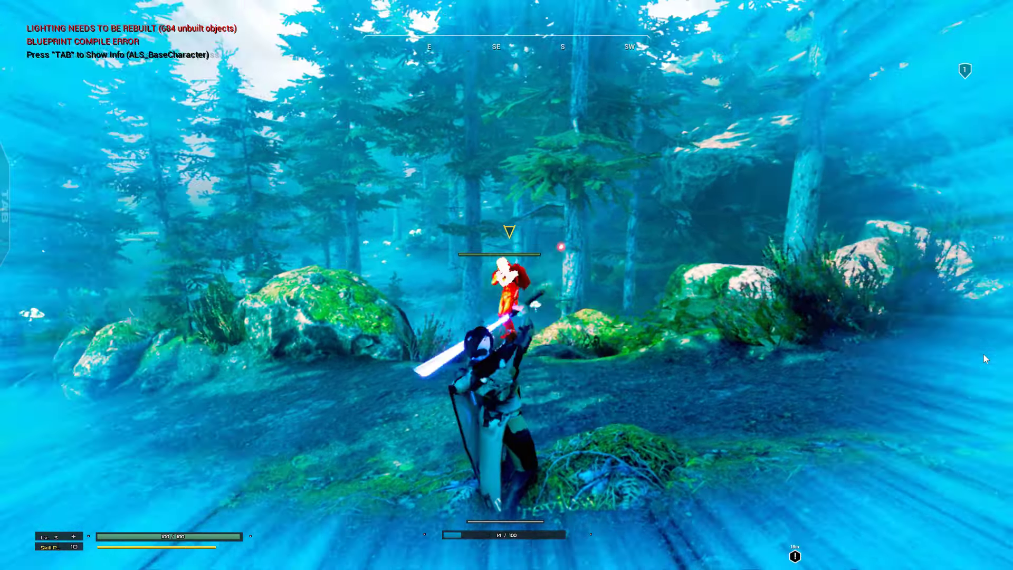
click(985, 359)
click(985, 359)
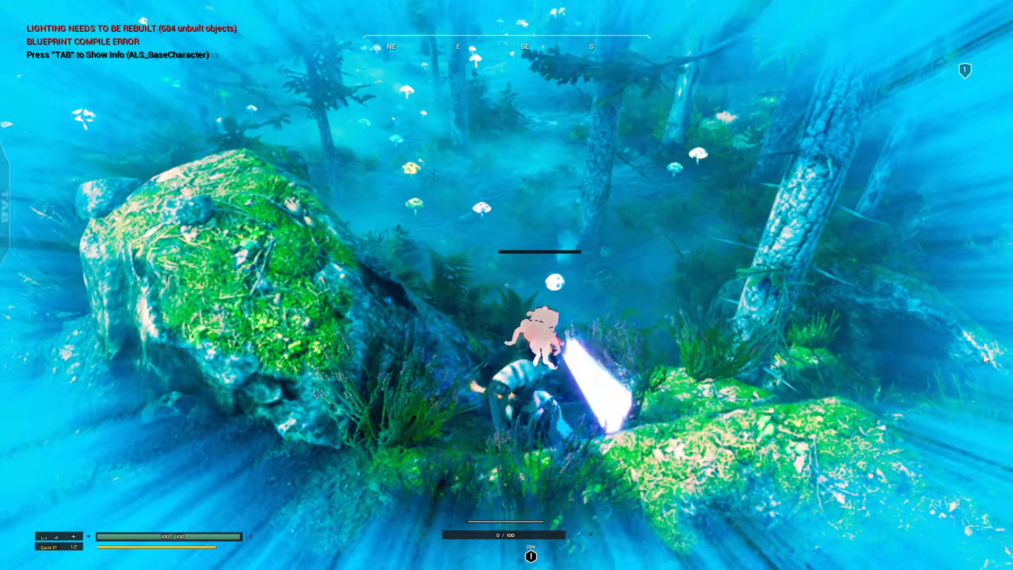
key(w)
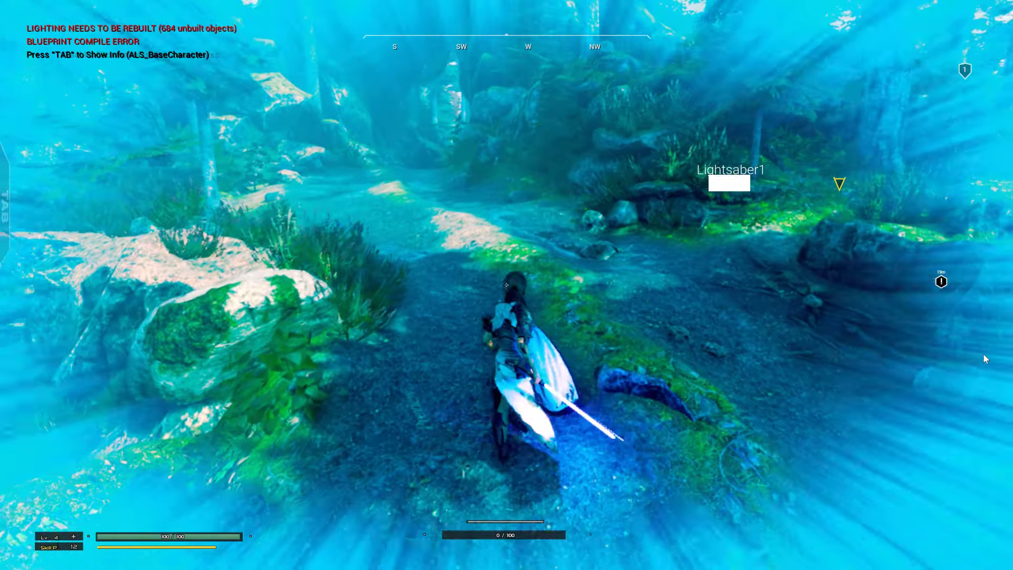